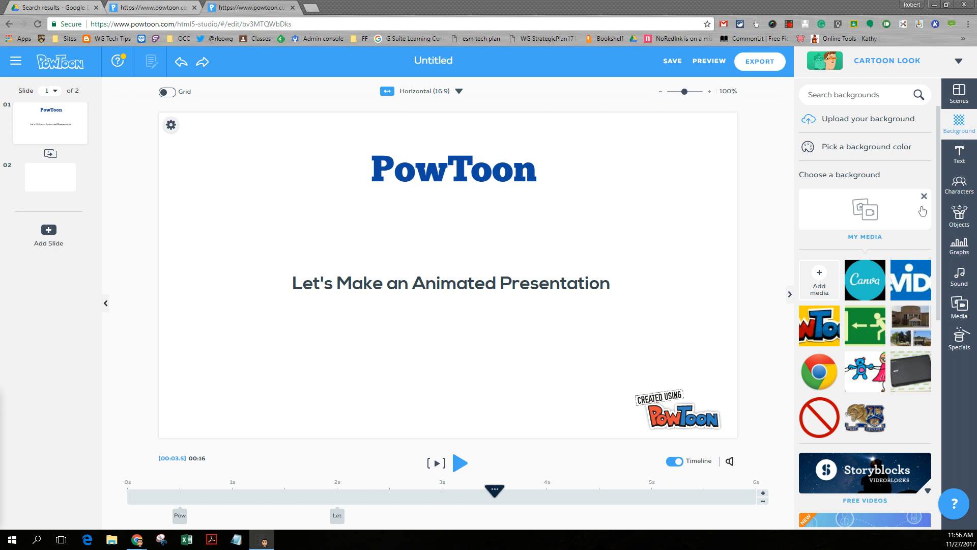
Add the red-haired boy in the red shirt from The Office – Free character collection to slide 1
{"action": "left_click", "coordinate": [961, 192]}
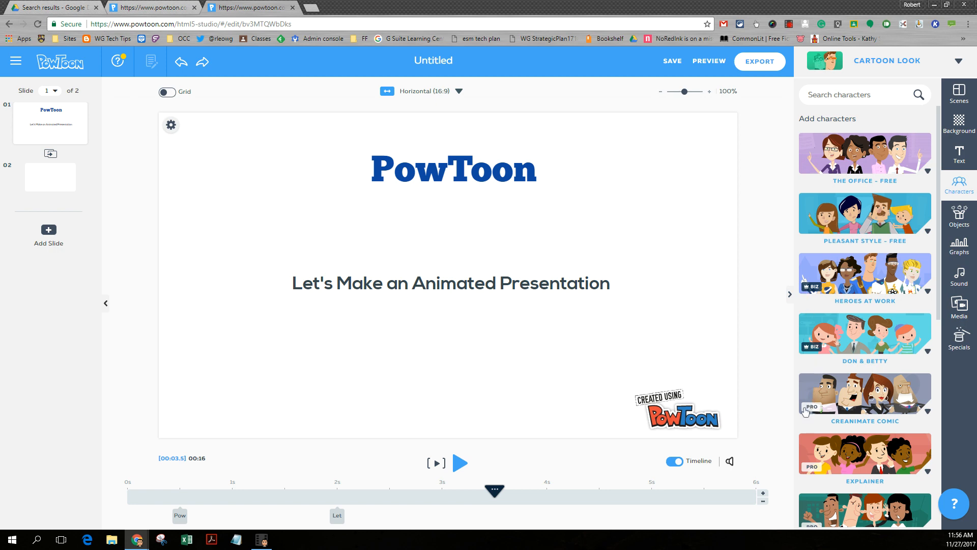
{"action": "left_click", "coordinate": [859, 155]}
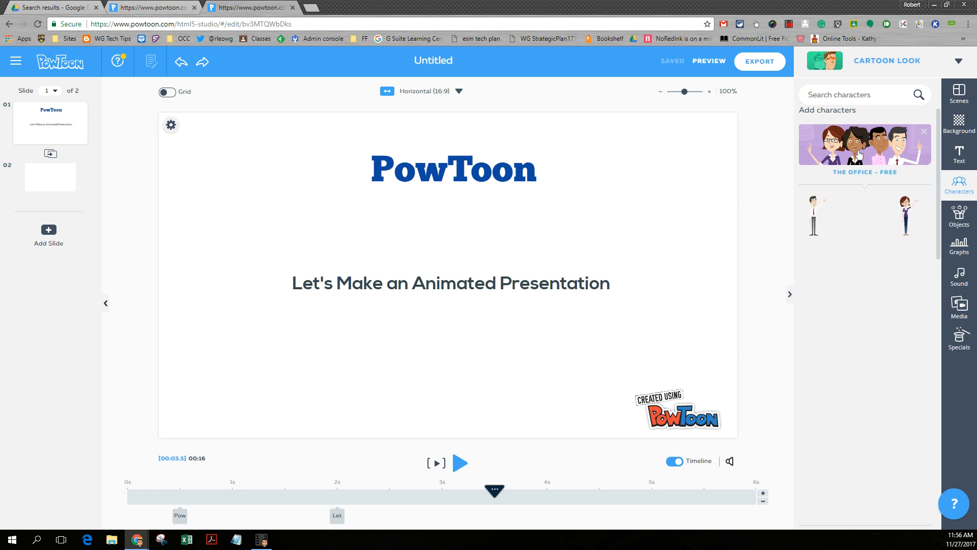
{"action": "scroll", "coordinate": [869, 285], "scroll_direction": "down", "scroll_amount": 4}
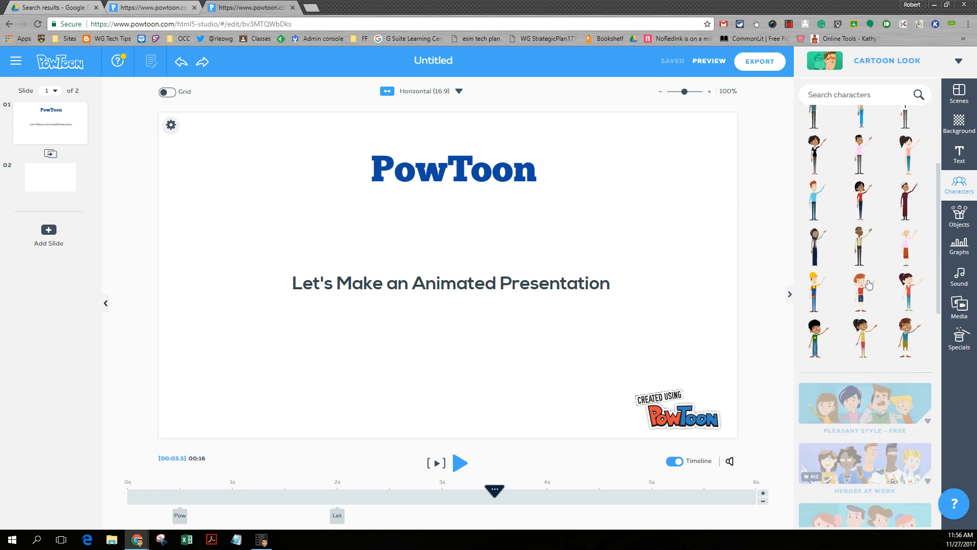
{"action": "scroll", "coordinate": [939, 261], "scroll_direction": "up", "scroll_amount": 3}
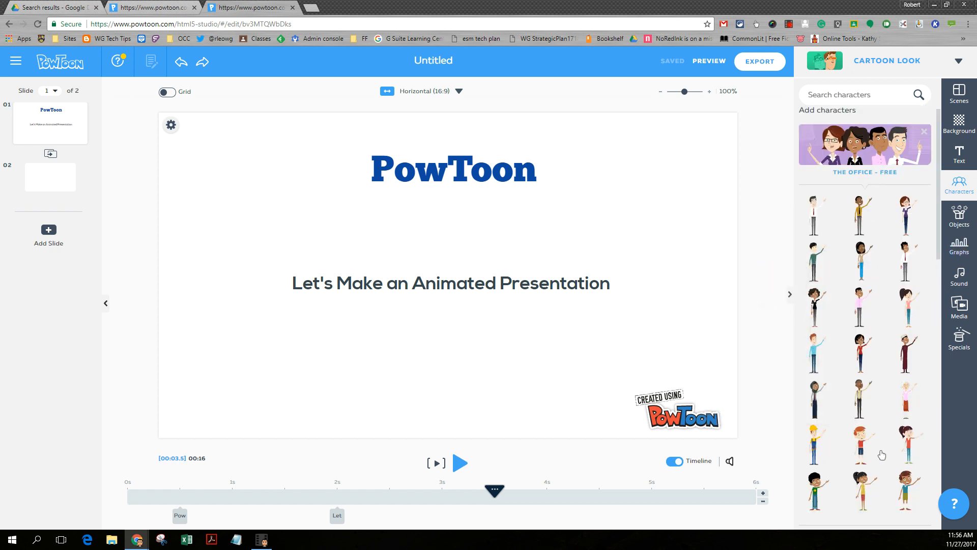
{"action": "left_click", "coordinate": [861, 448]}
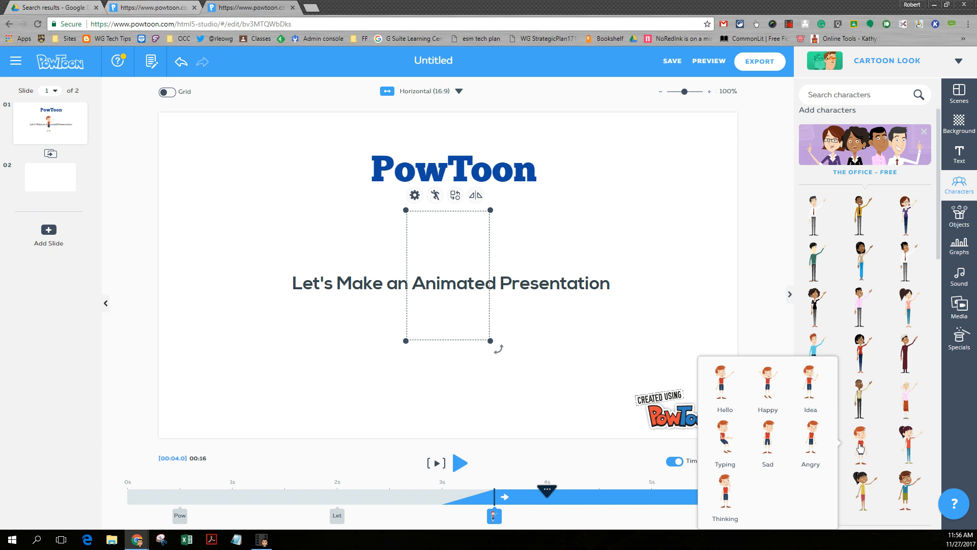
Place the boy beside the subtitle near the slide's left edge and enlarge him to most of the slide's height
{"action": "left_click_drag", "start_coordinate": [455, 267], "coordinate": [239, 266]}
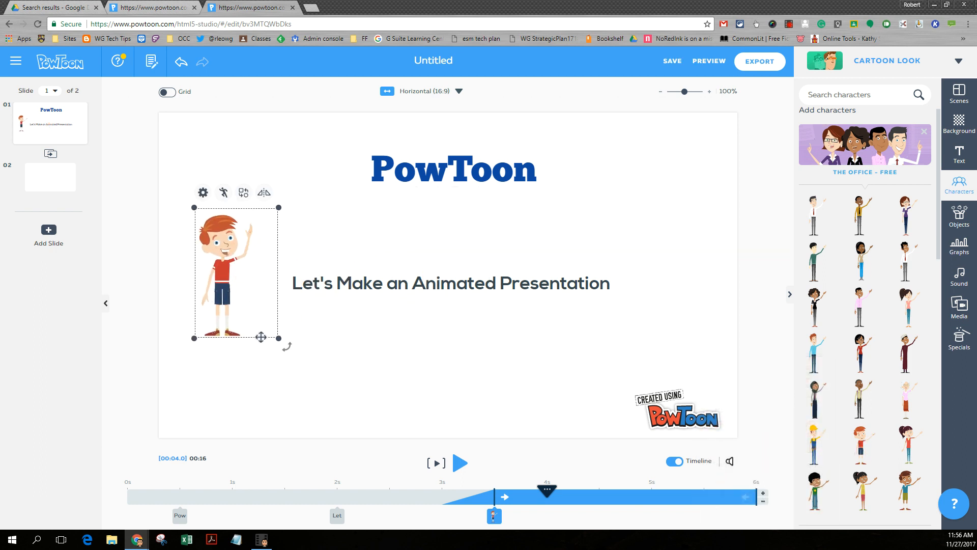
{"action": "left_click_drag", "start_coordinate": [277, 339], "coordinate": [337, 462]}
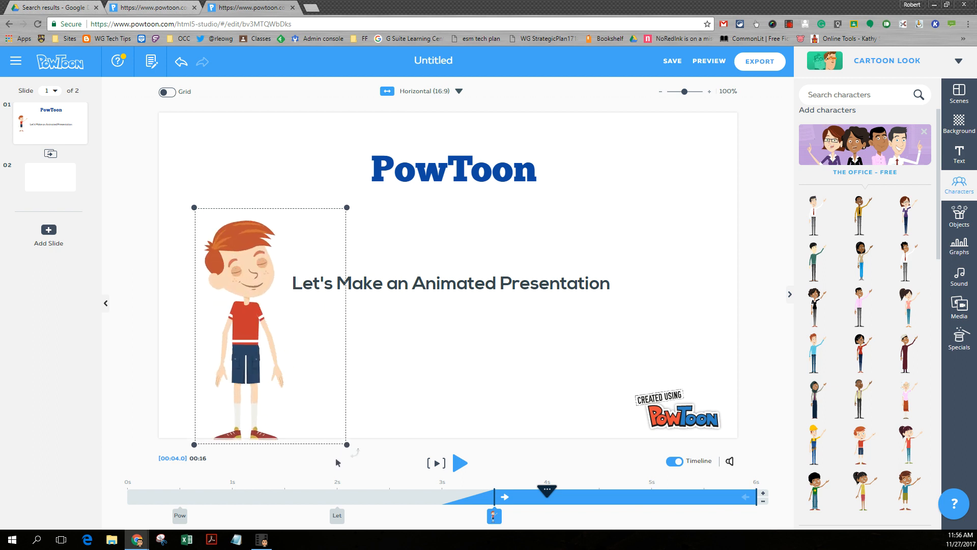
{"action": "left_click_drag", "start_coordinate": [270, 326], "coordinate": [232, 292]}
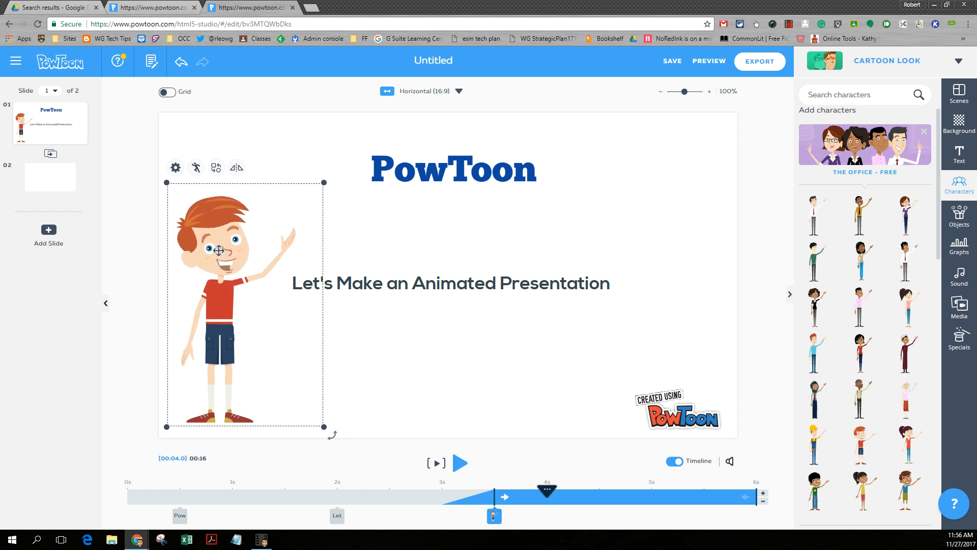
Change the boy character's pose to Happy
{"action": "left_click", "coordinate": [176, 168]}
{"action": "left_click", "coordinate": [96, 206]}
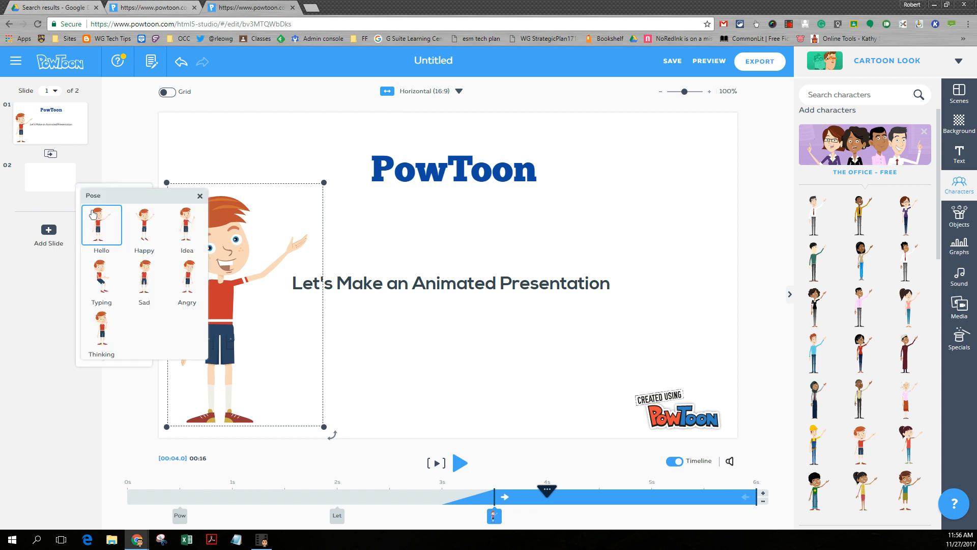
{"action": "left_click", "coordinate": [144, 228]}
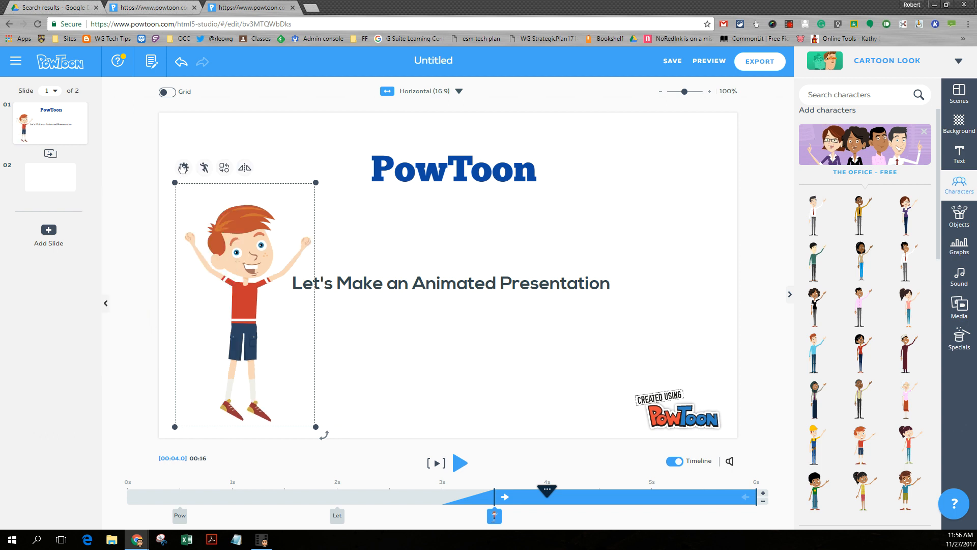
Try the Idea pose on the boy and switch him back to the Happy pose
{"action": "left_click", "coordinate": [184, 168]}
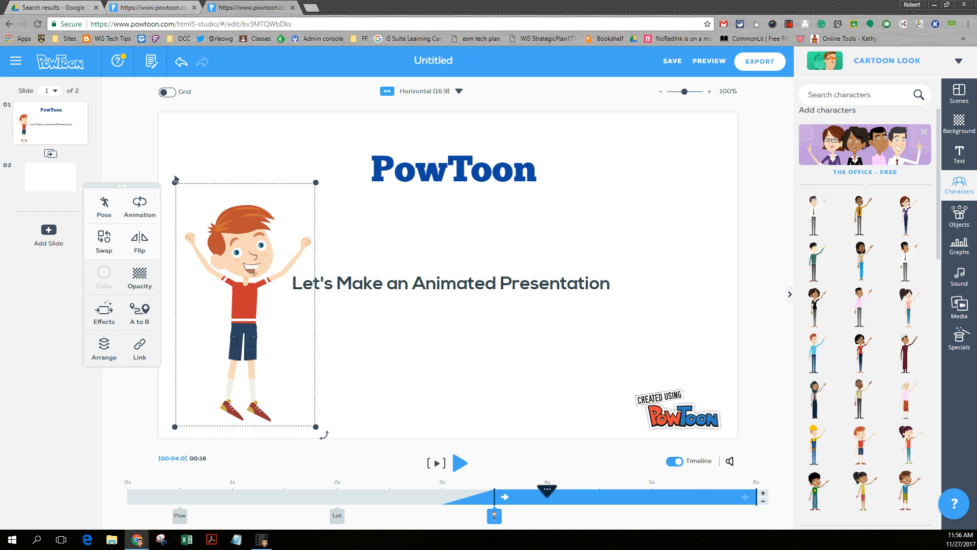
{"action": "left_click", "coordinate": [103, 206]}
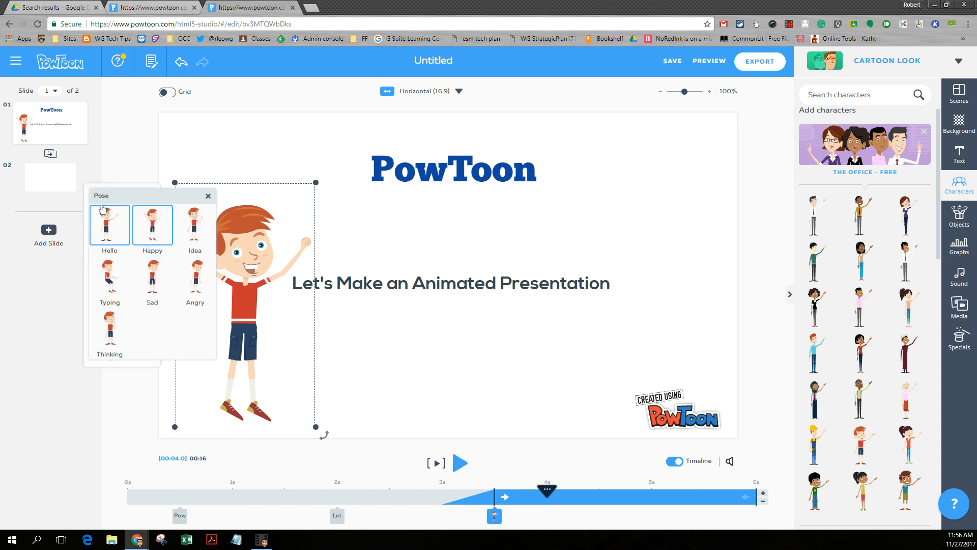
{"action": "left_click", "coordinate": [196, 228]}
{"action": "left_click", "coordinate": [189, 165]}
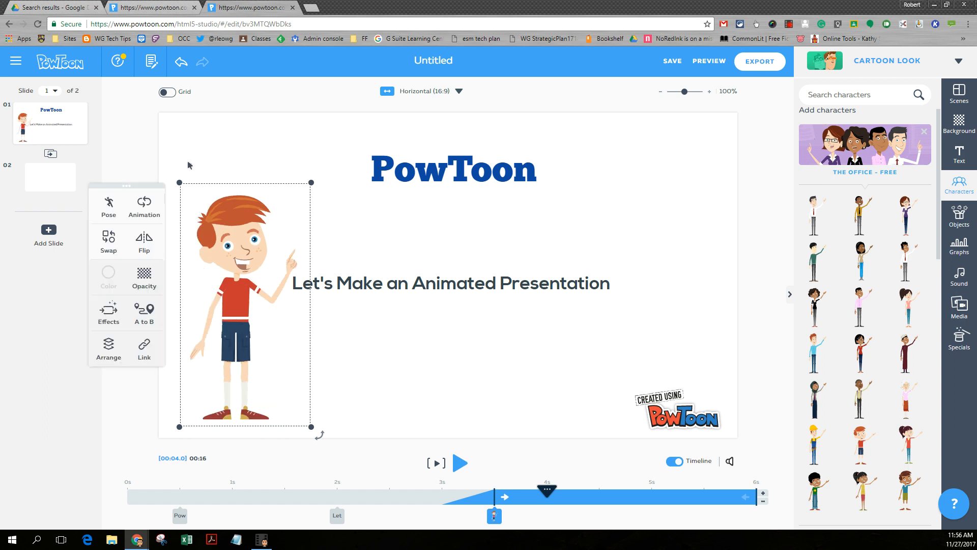
{"action": "left_click", "coordinate": [108, 206]}
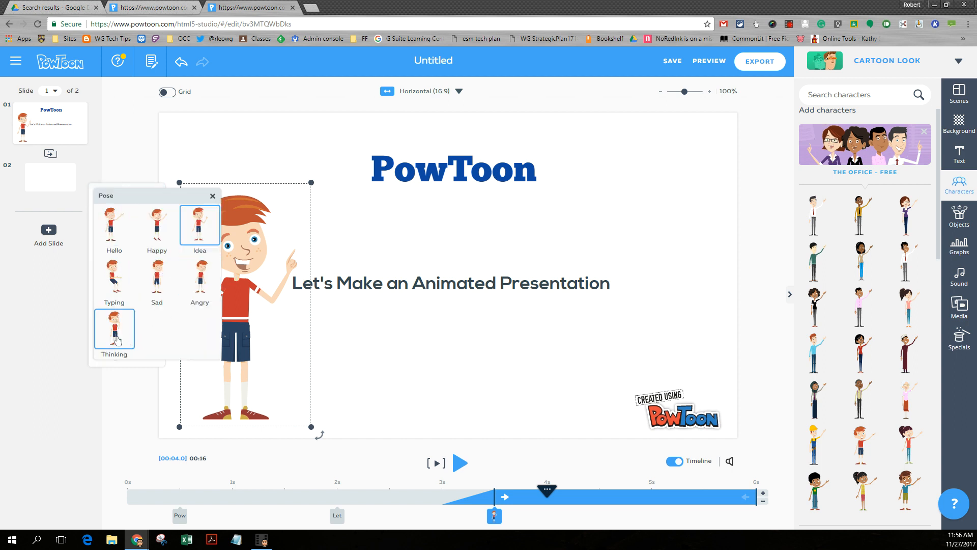
{"action": "left_click", "coordinate": [162, 228]}
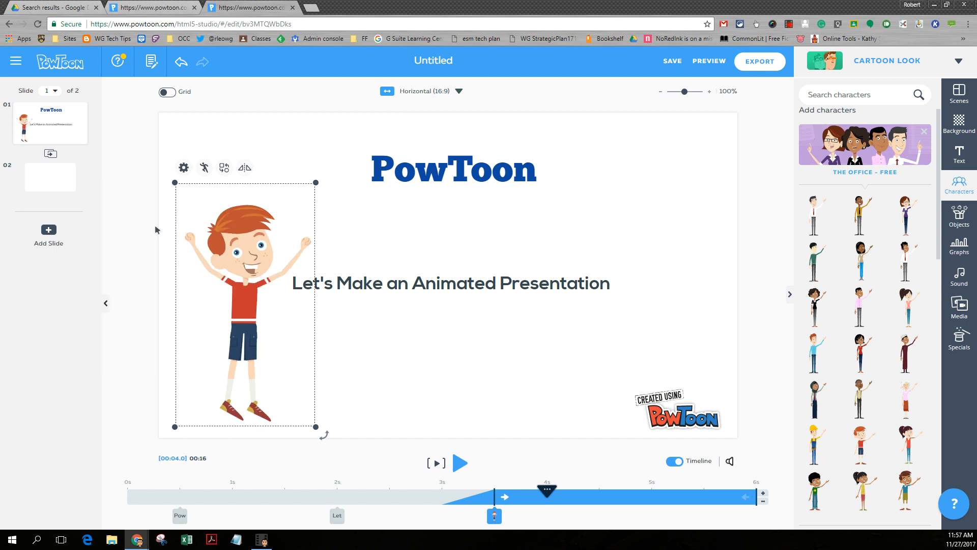
Examine the boy's pose choices and his loop animation options
{"action": "left_click", "coordinate": [203, 168]}
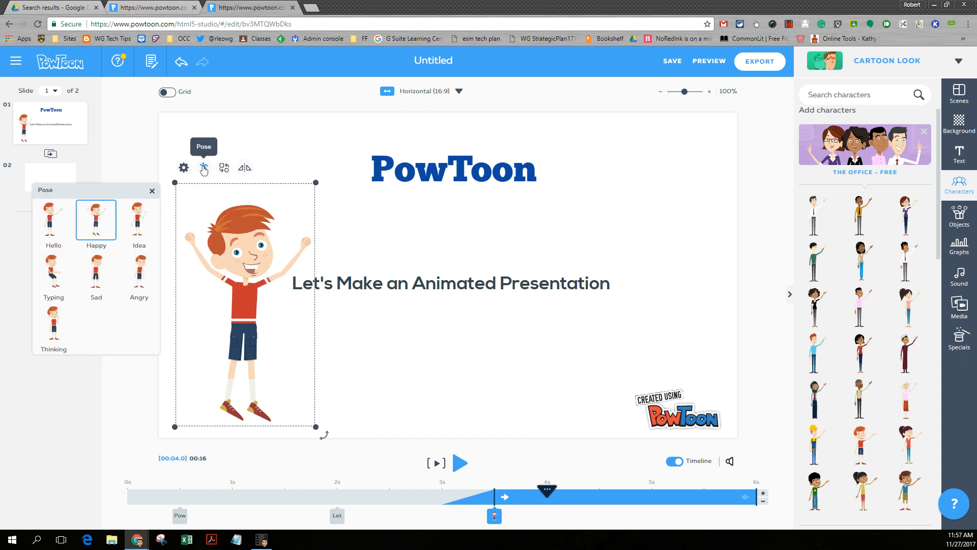
{"action": "left_click", "coordinate": [182, 170]}
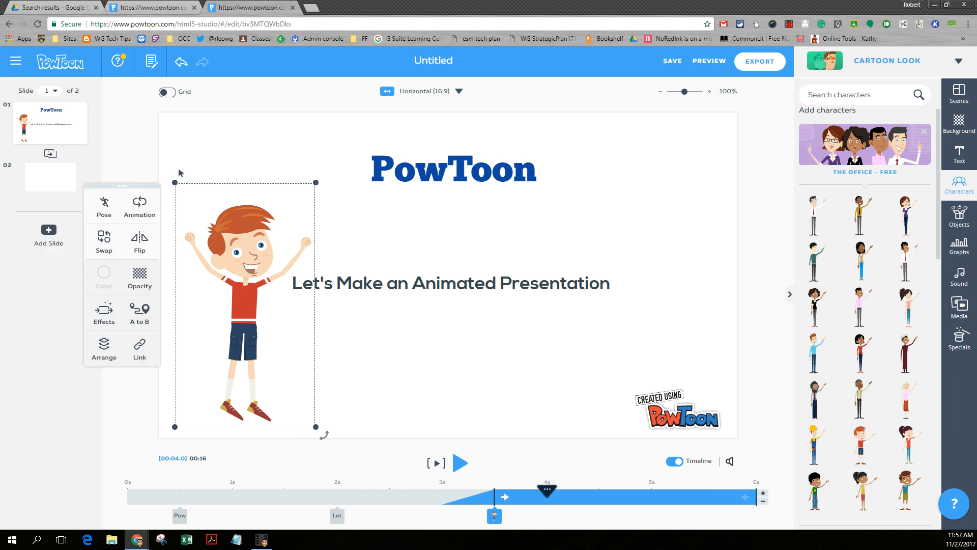
{"action": "left_click", "coordinate": [140, 206]}
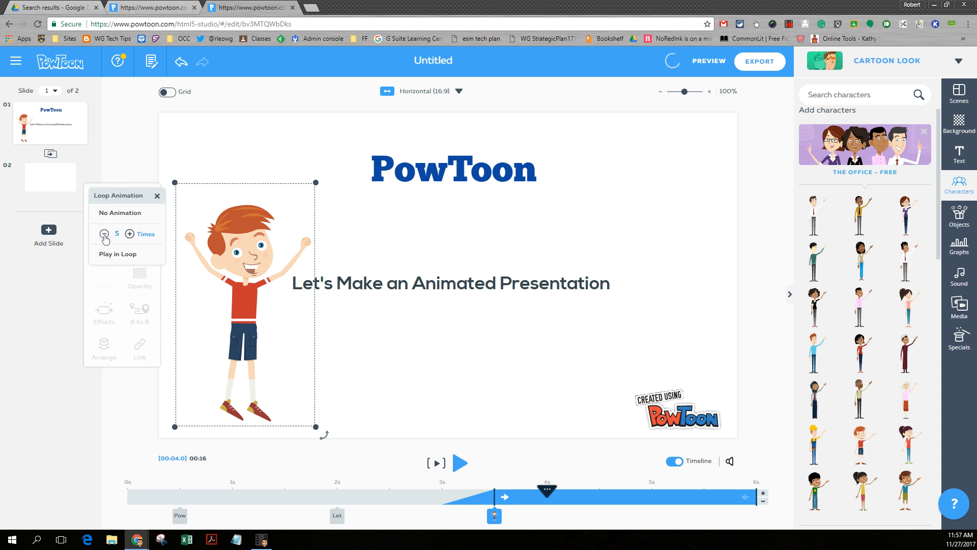
{"action": "left_click", "coordinate": [425, 385]}
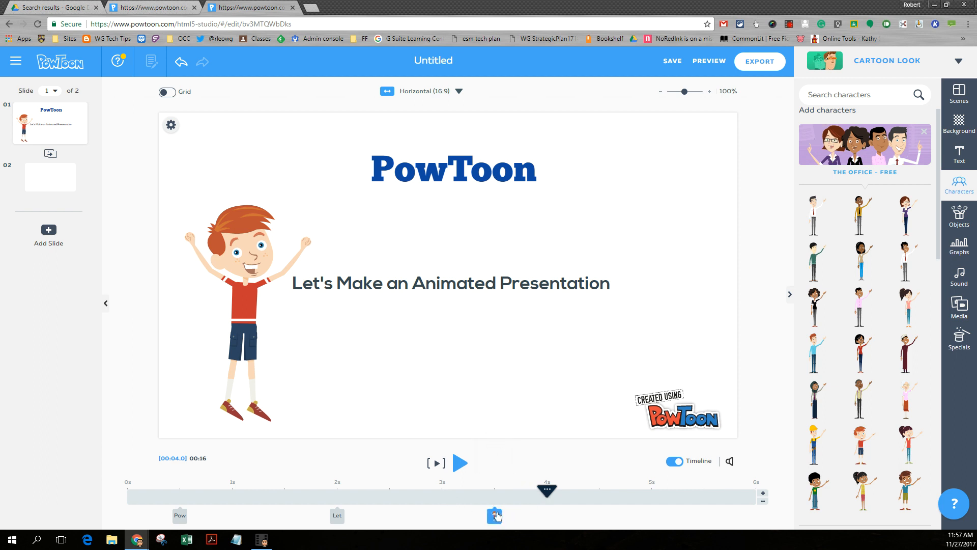
Move the boy's entrance to 0.5 s on the timeline and set his enter effect to Left
{"action": "mouse_move", "coordinate": [495, 515]}
{"action": "left_mouse_down"}
{"action": "mouse_move", "coordinate": [263, 501]}
{"action": "mouse_move", "coordinate": [137, 515]}
{"action": "left_mouse_up"}
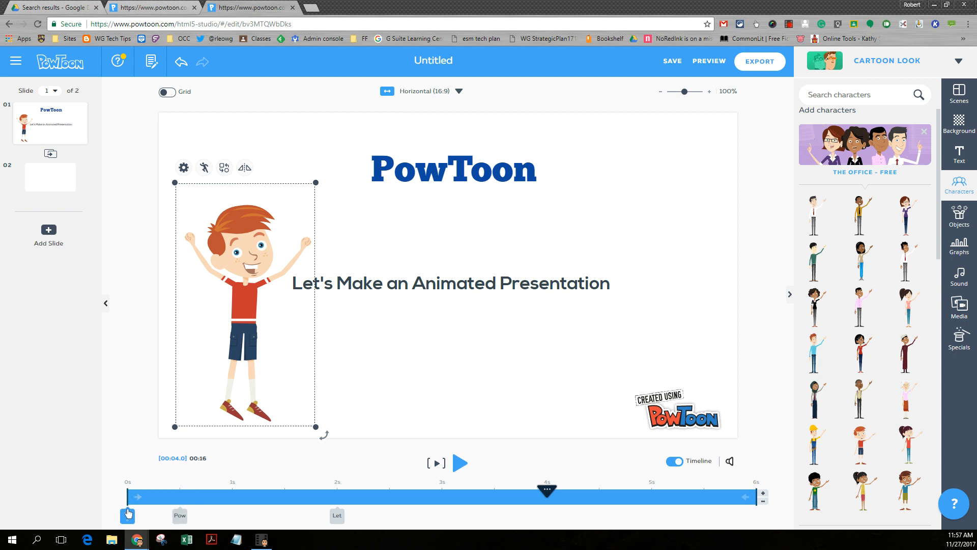
{"action": "left_click", "coordinate": [138, 496]}
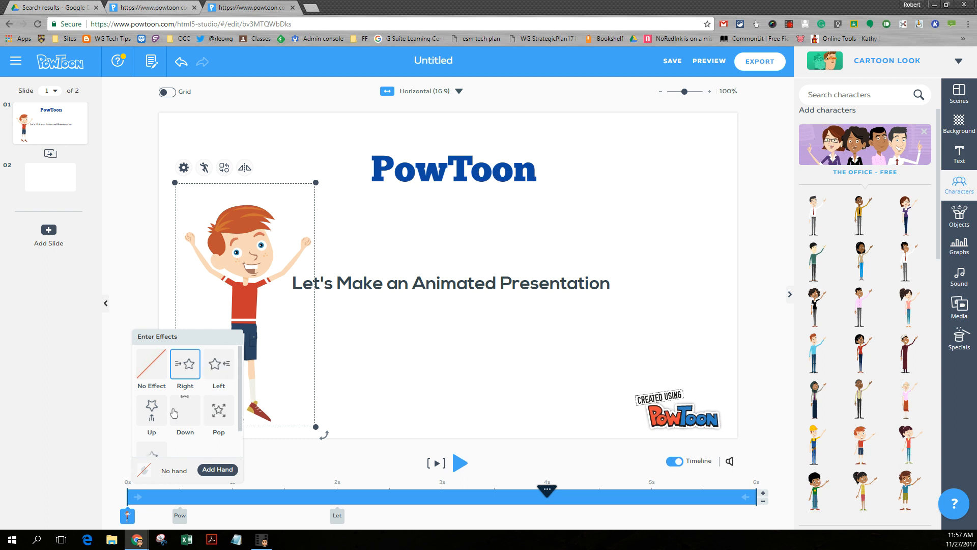
{"action": "scroll", "coordinate": [153, 413], "scroll_direction": "down", "scroll_amount": 1}
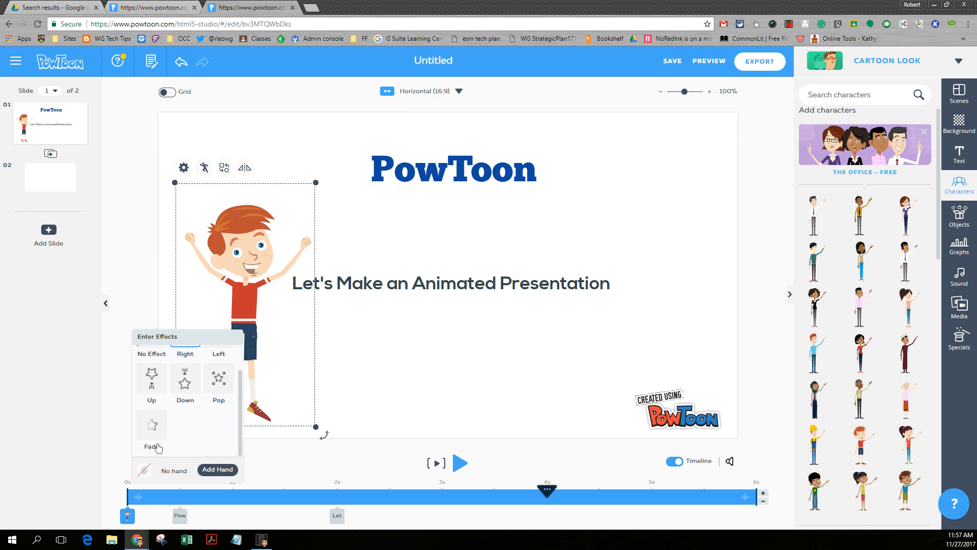
{"action": "scroll", "coordinate": [152, 423], "scroll_direction": "up", "scroll_amount": 1}
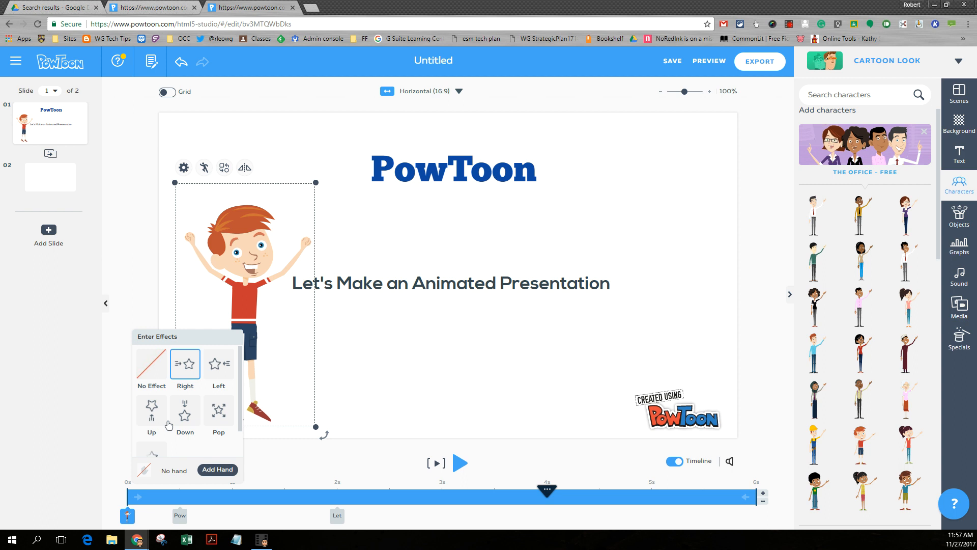
{"action": "left_click", "coordinate": [222, 370]}
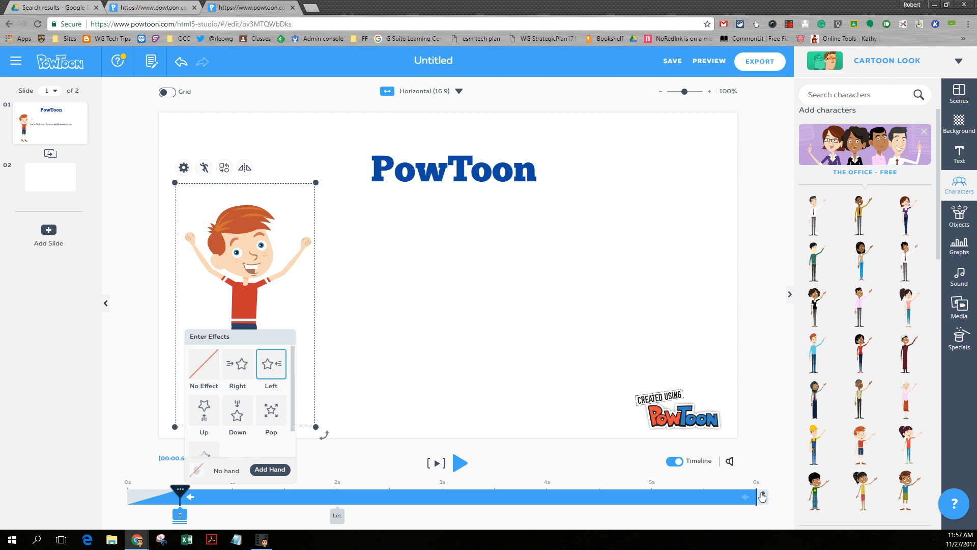
Make the boy leave the slide at 5.5 s with the Right exit effect
{"action": "left_click_drag", "start_coordinate": [755, 494], "coordinate": [714, 500]}
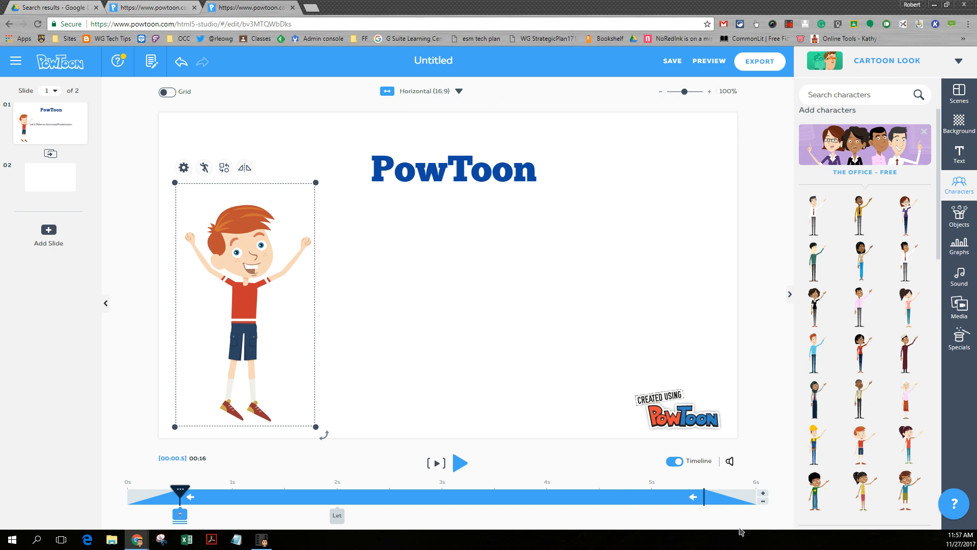
{"action": "left_click", "coordinate": [692, 498]}
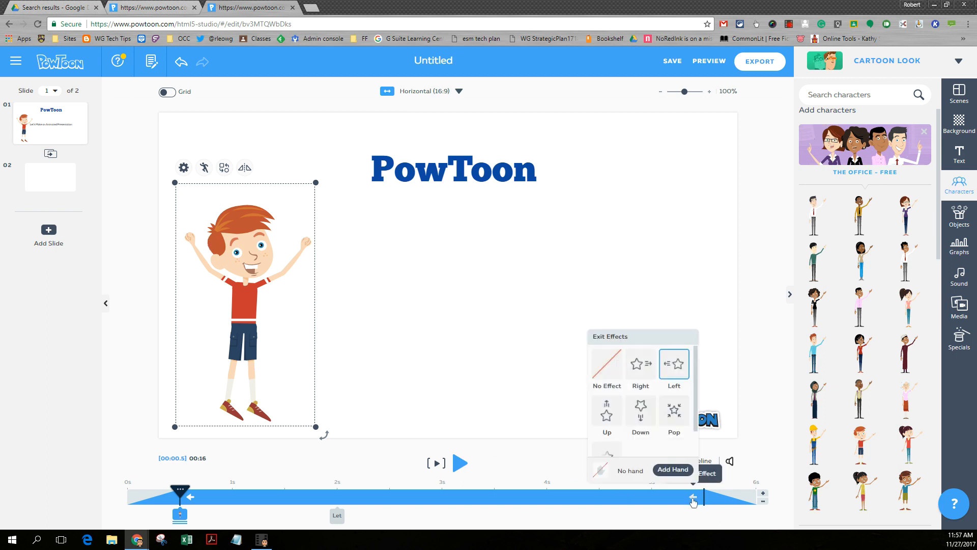
{"action": "left_click", "coordinate": [640, 367]}
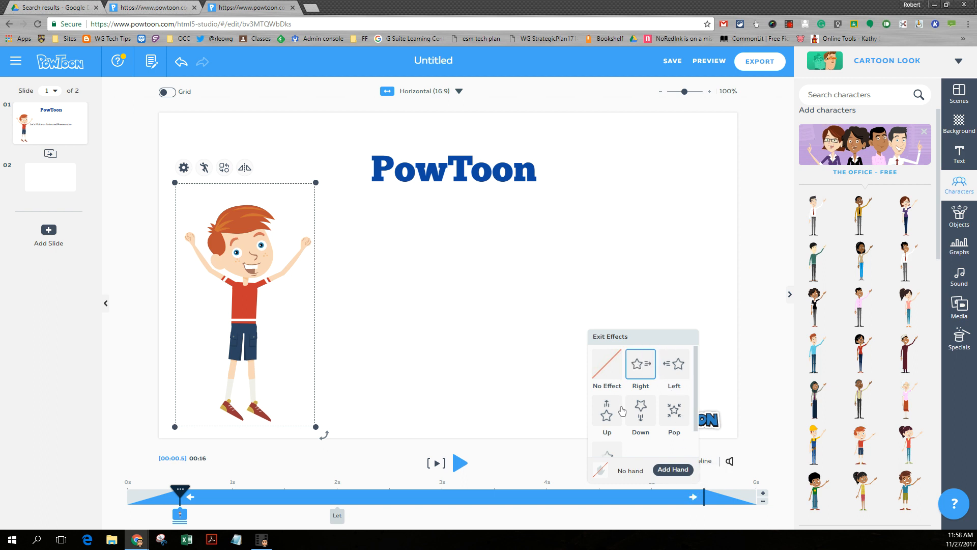
Pick the PowToon title from the two items stacked at 0.5 s and move its entrance to 1 s
{"action": "left_click_drag", "start_coordinate": [180, 489], "coordinate": [127, 489]}
{"action": "mouse_move", "coordinate": [175, 522]}
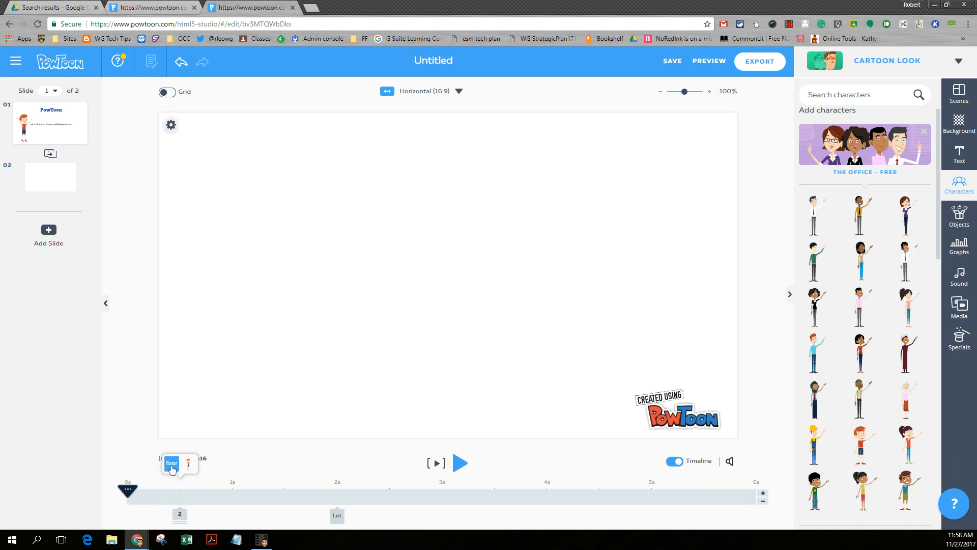
{"action": "left_click", "coordinate": [172, 462]}
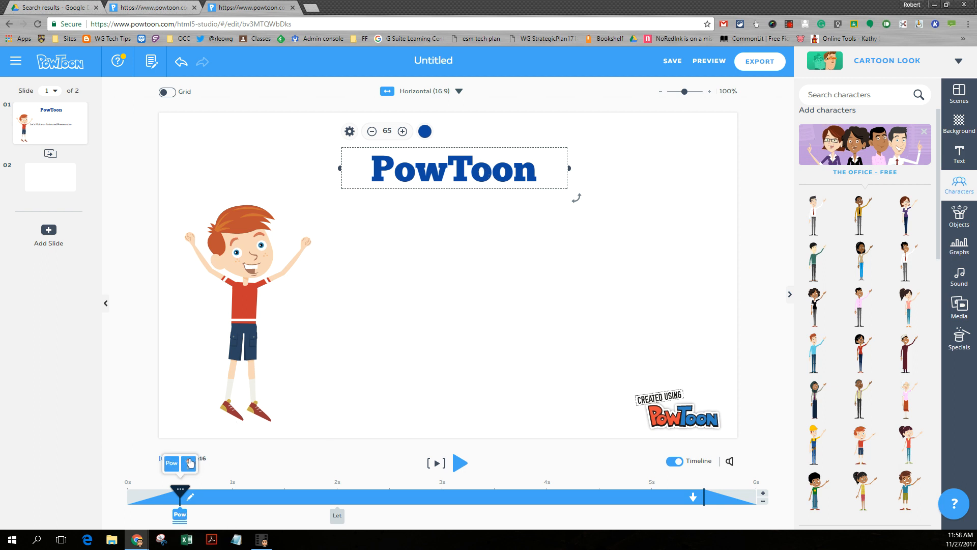
{"action": "left_click", "coordinate": [189, 462]}
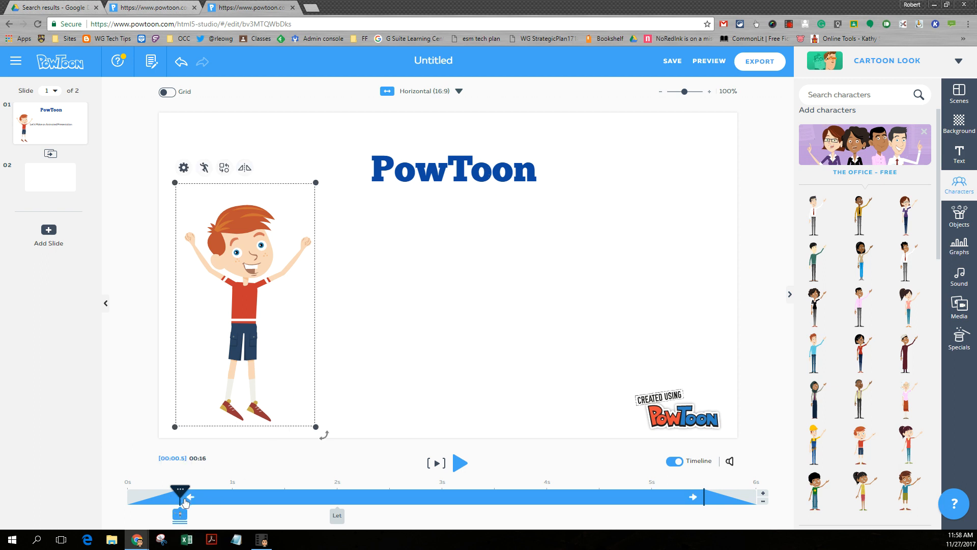
{"action": "mouse_move", "coordinate": [179, 517]}
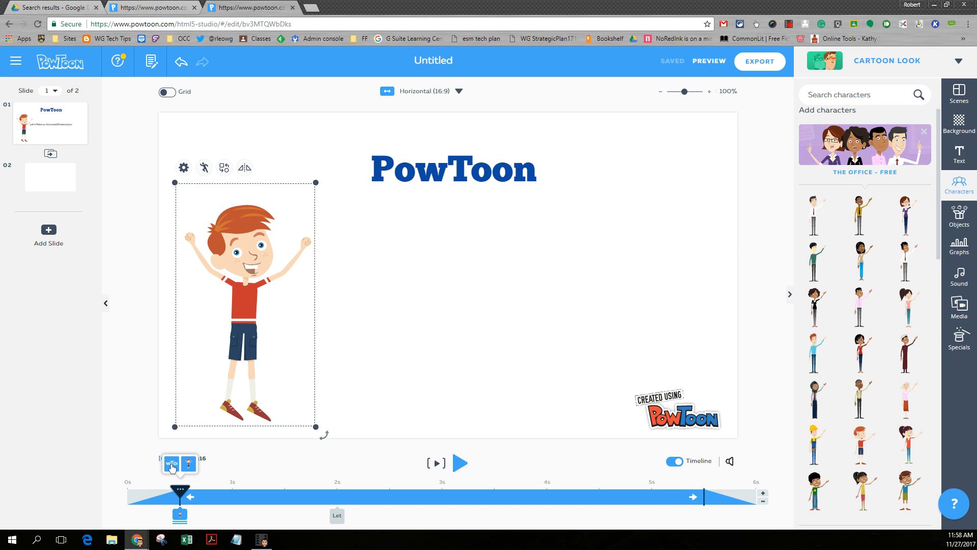
{"action": "left_click", "coordinate": [172, 466]}
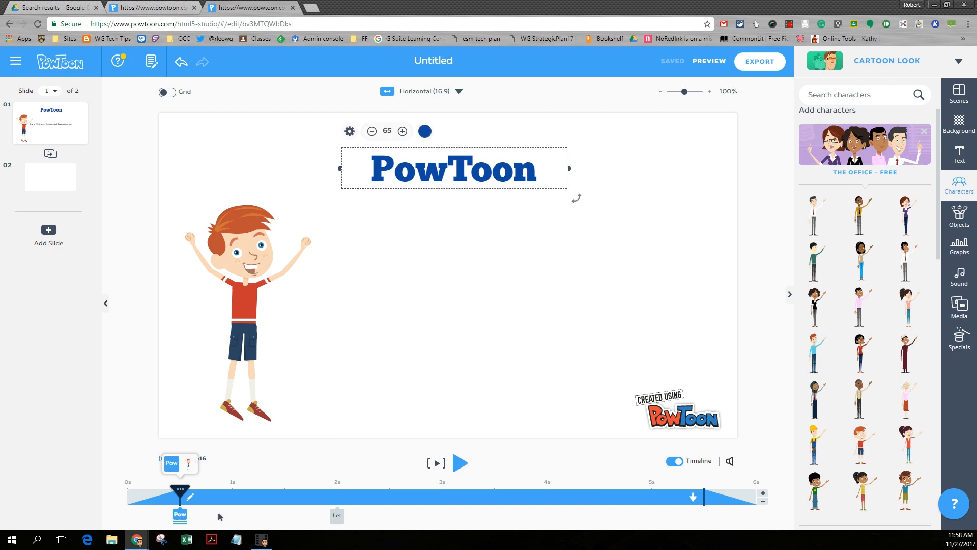
{"action": "left_click_drag", "start_coordinate": [178, 516], "coordinate": [222, 516]}
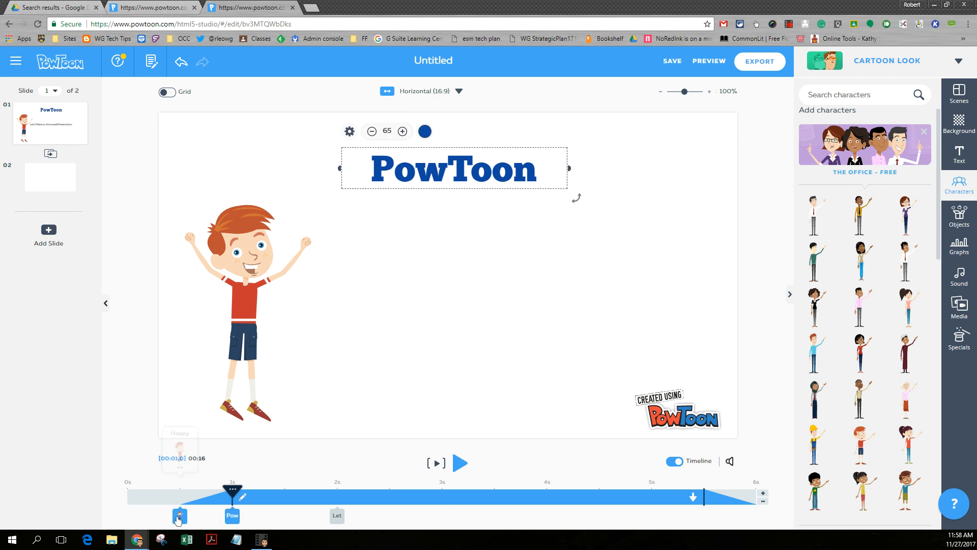
Play the presentation from the start of slide 1 to check the animation timing
{"action": "mouse_move", "coordinate": [180, 517]}
{"action": "left_click_drag", "start_coordinate": [233, 491], "coordinate": [129, 491]}
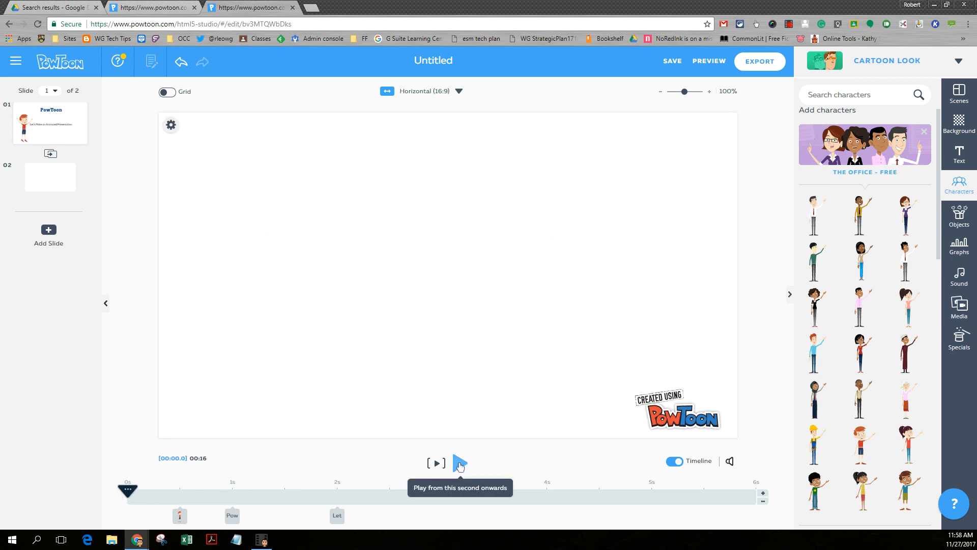
{"action": "left_click", "coordinate": [460, 465]}
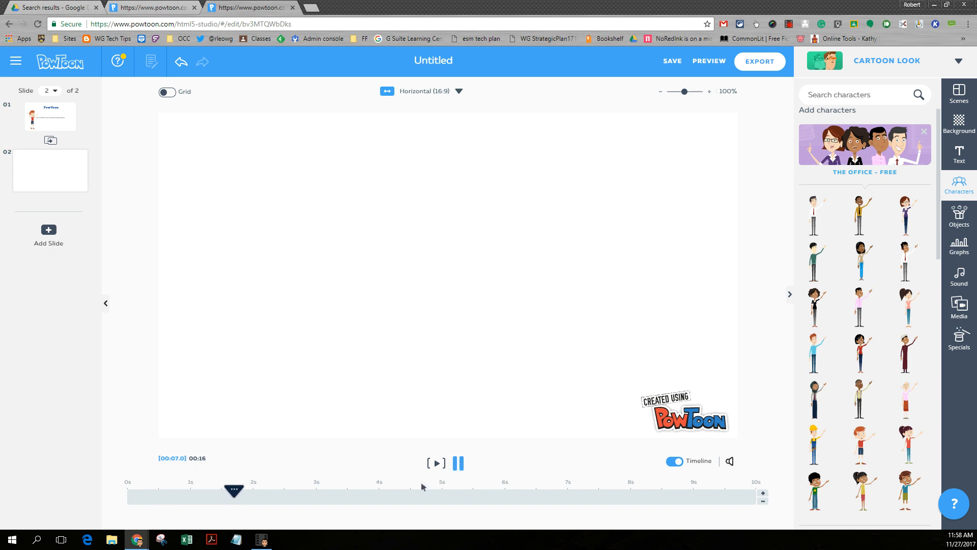
Stop the playback and add the dark-haired ponytail girl from The Office characters to slide 1, beside the boy
{"action": "left_click", "coordinate": [459, 463]}
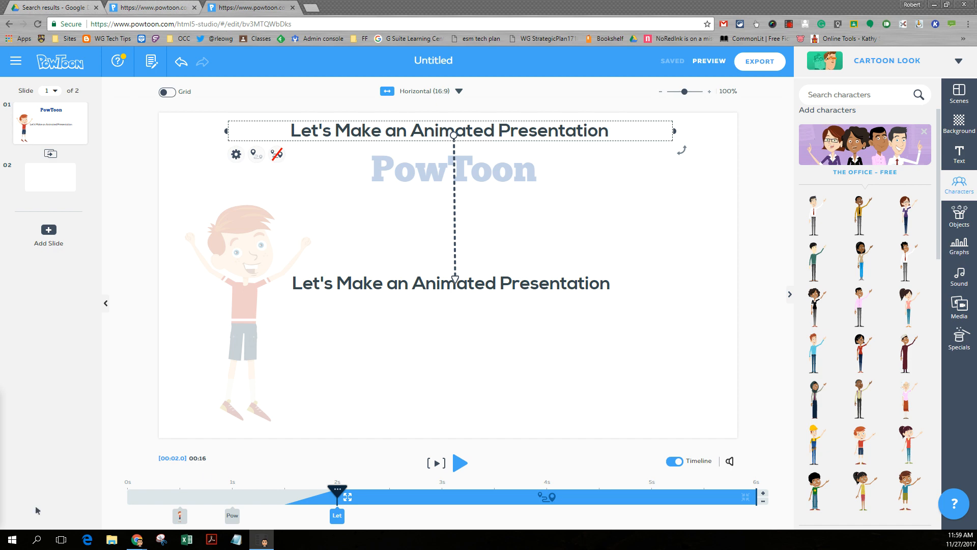
{"action": "left_click", "coordinate": [960, 185]}
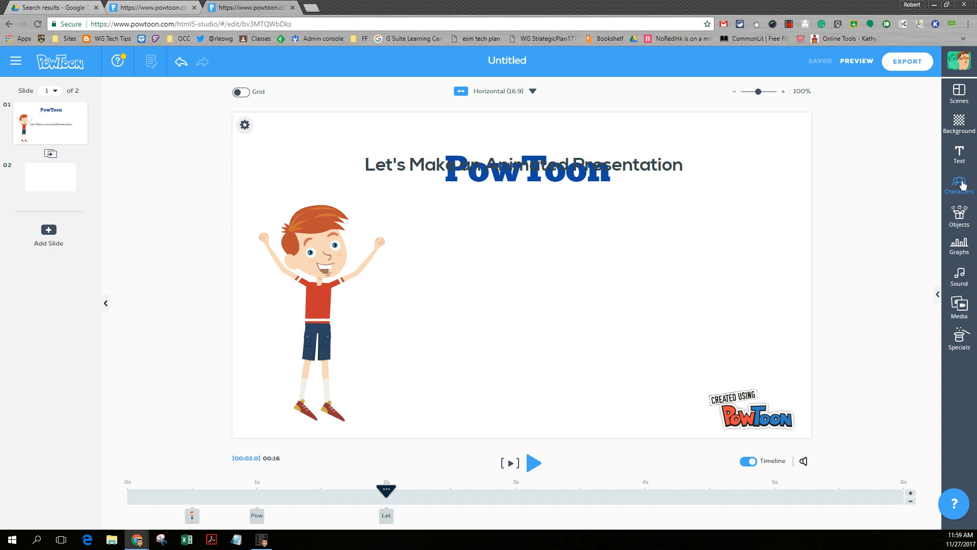
{"action": "left_click", "coordinate": [961, 185]}
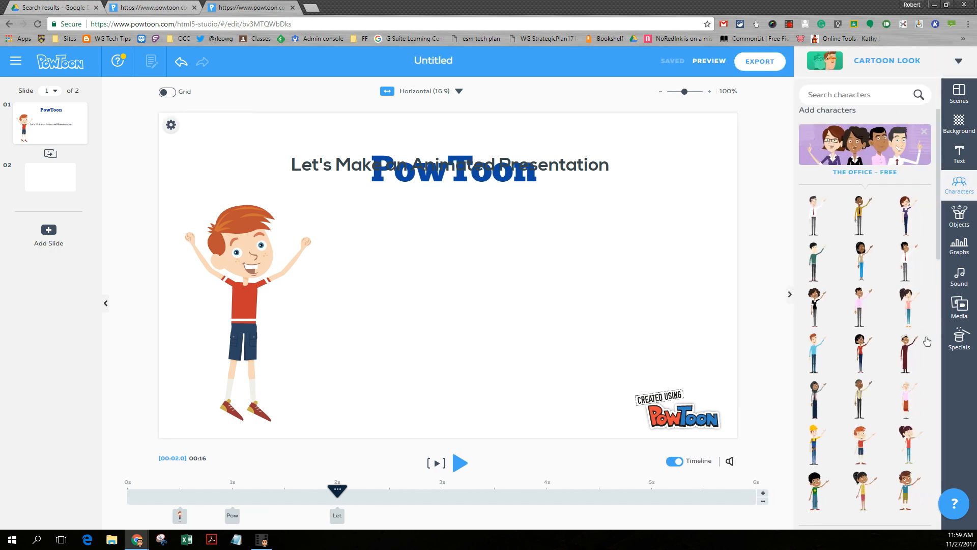
{"action": "scroll", "coordinate": [926, 341], "scroll_direction": "down", "scroll_amount": 2}
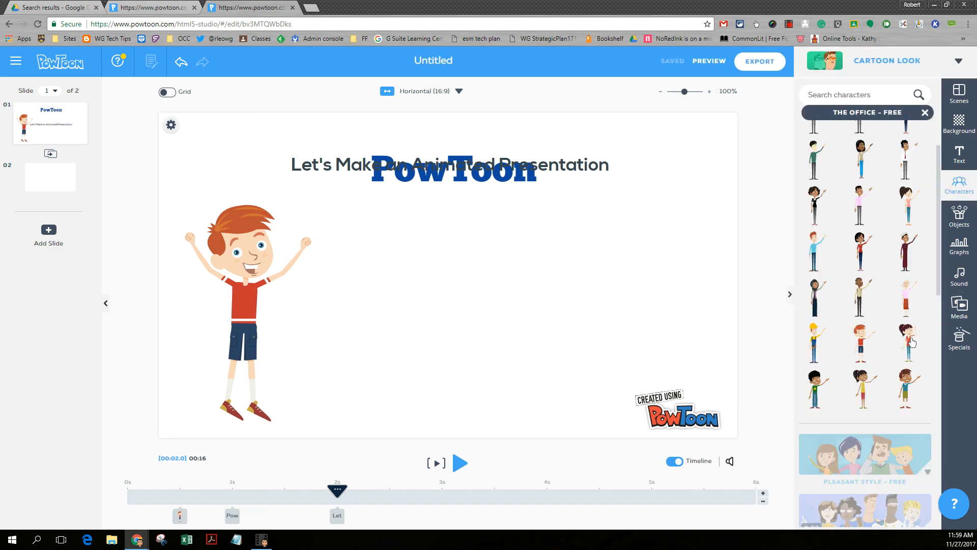
{"action": "mouse_move", "coordinate": [912, 342]}
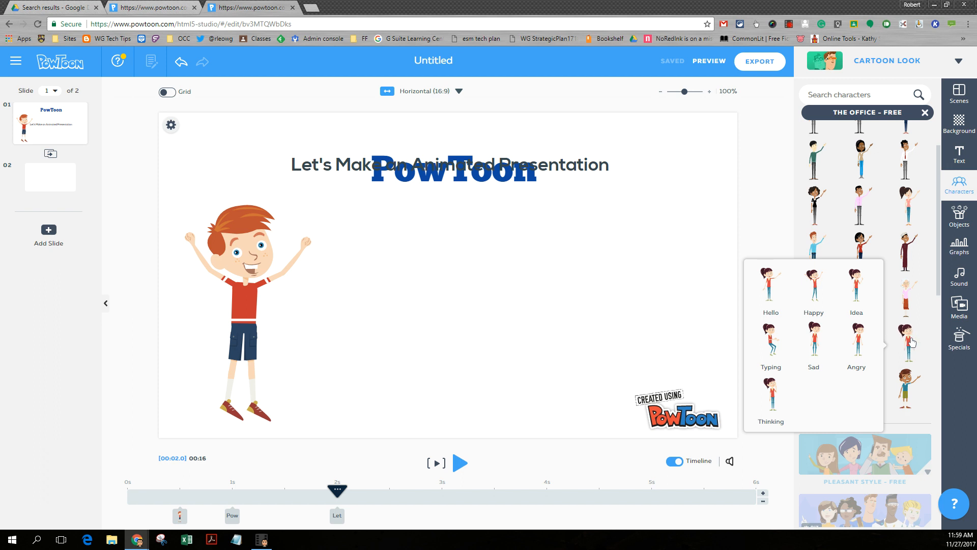
{"action": "left_click", "coordinate": [912, 342]}
{"action": "left_click_drag", "start_coordinate": [460, 266], "coordinate": [333, 275]}
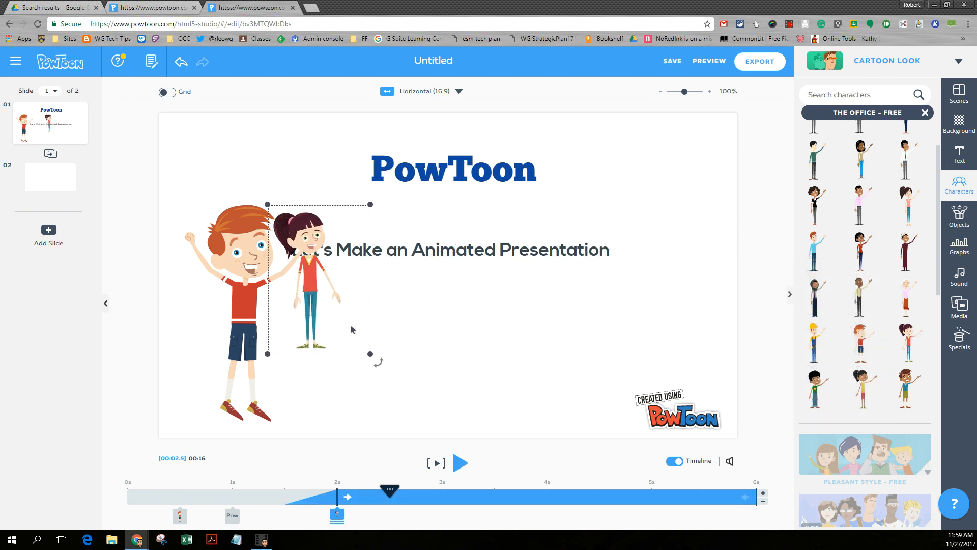
Enlarge the girl to about the boy's height, move her to the right side of the slide, and flip her to face him
{"action": "left_click_drag", "start_coordinate": [371, 353], "coordinate": [410, 430]}
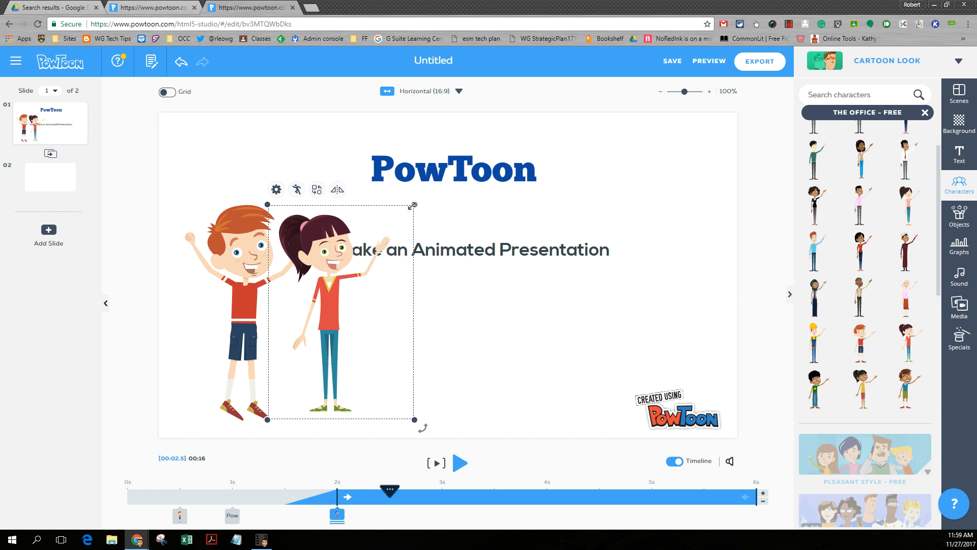
{"action": "left_click_drag", "start_coordinate": [412, 206], "coordinate": [420, 196]}
{"action": "left_click_drag", "start_coordinate": [378, 253], "coordinate": [665, 262]}
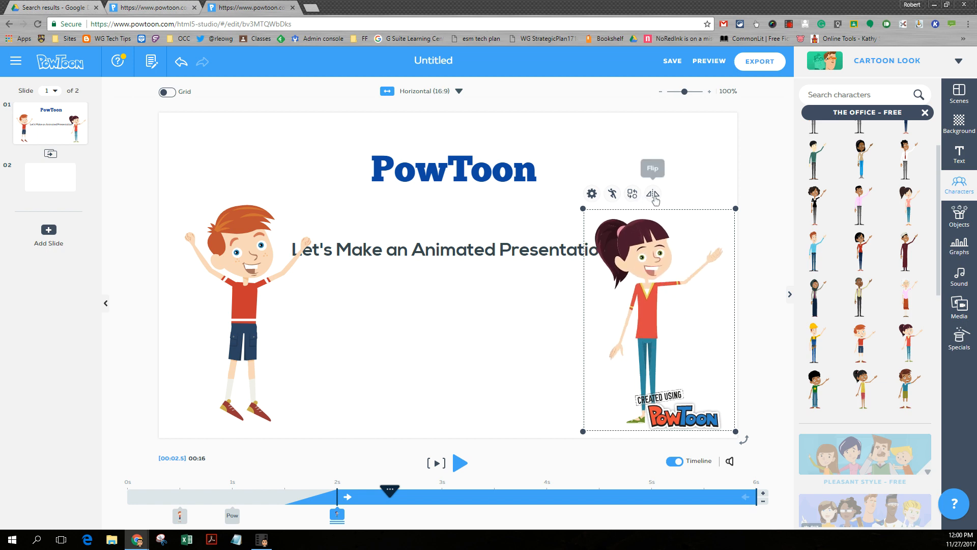
{"action": "left_click", "coordinate": [653, 195]}
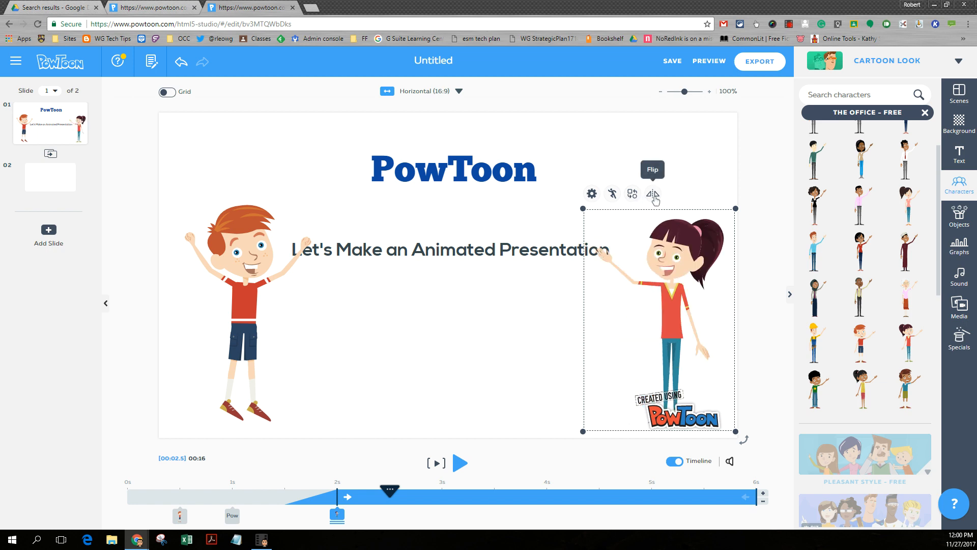
Shift the boy down and left toward the slide's lower-left corner and nudge the girl slightly left
{"action": "left_click", "coordinate": [260, 303]}
{"action": "left_click_drag", "start_coordinate": [260, 303], "coordinate": [240, 316]}
{"action": "mouse_move", "coordinate": [665, 285]}
{"action": "left_mouse_down"}
{"action": "mouse_move", "coordinate": [675, 274]}
{"action": "mouse_move", "coordinate": [662, 287]}
{"action": "left_mouse_up"}
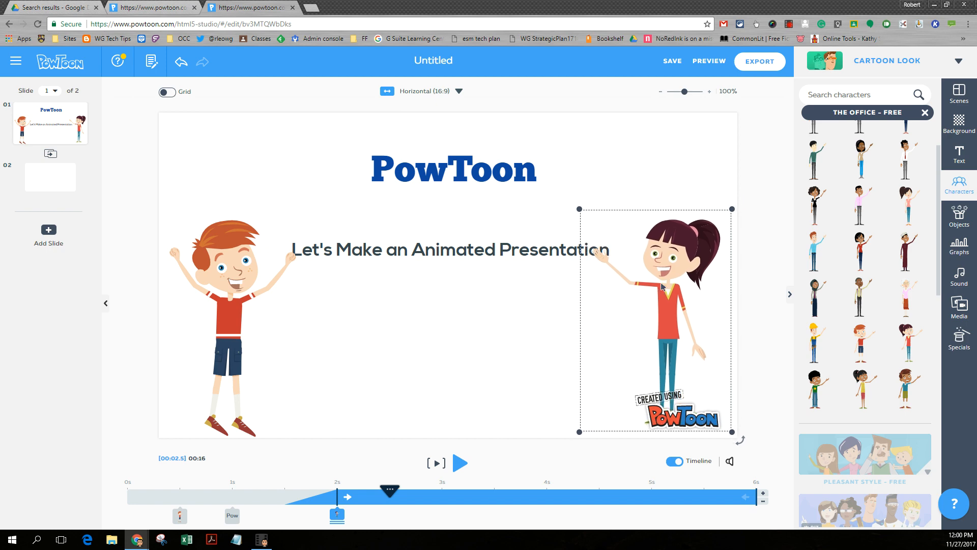
Narrow the "Let's Make an Animated Presentation" text box so its text wraps onto two lines
{"action": "left_click", "coordinate": [493, 250]}
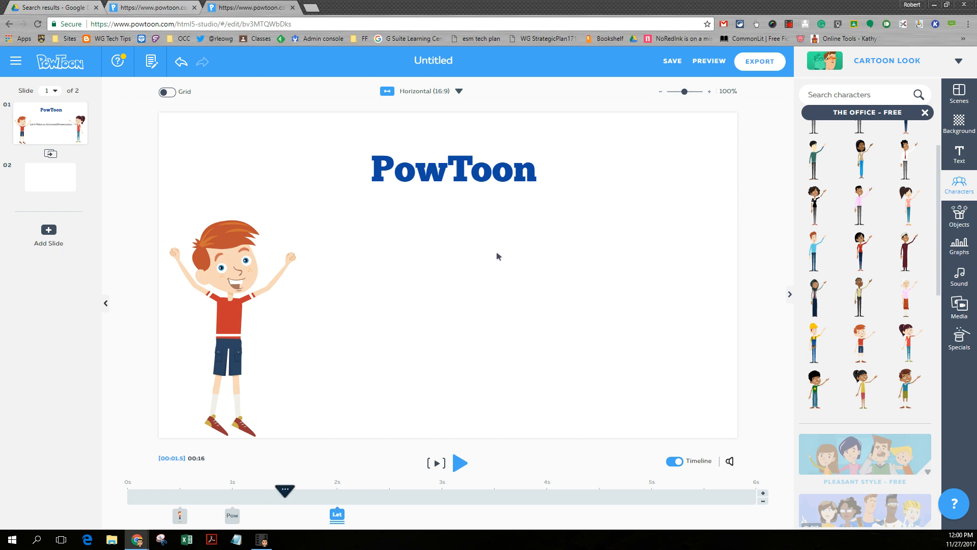
{"action": "left_click", "coordinate": [337, 515]}
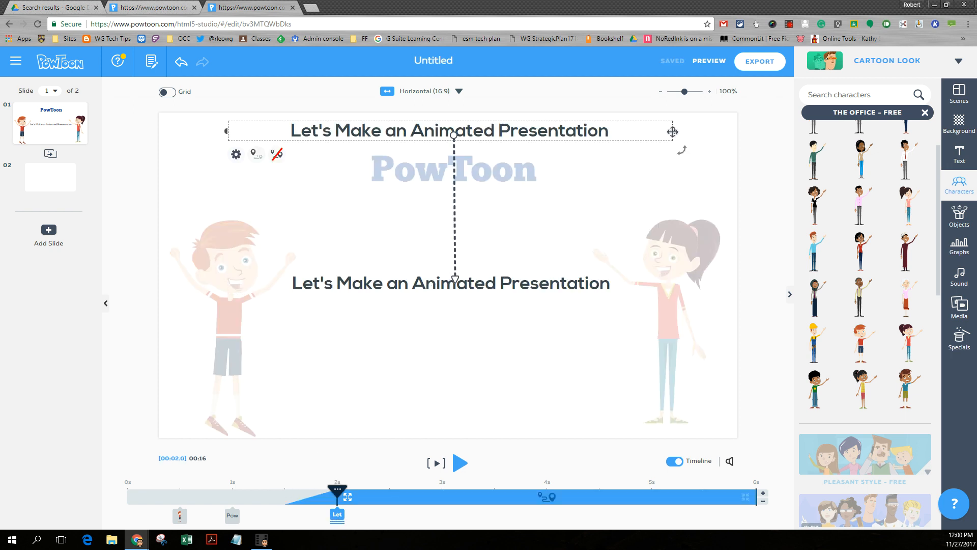
{"action": "left_click", "coordinate": [527, 283]}
{"action": "left_click_drag", "start_coordinate": [675, 283], "coordinate": [451, 300]}
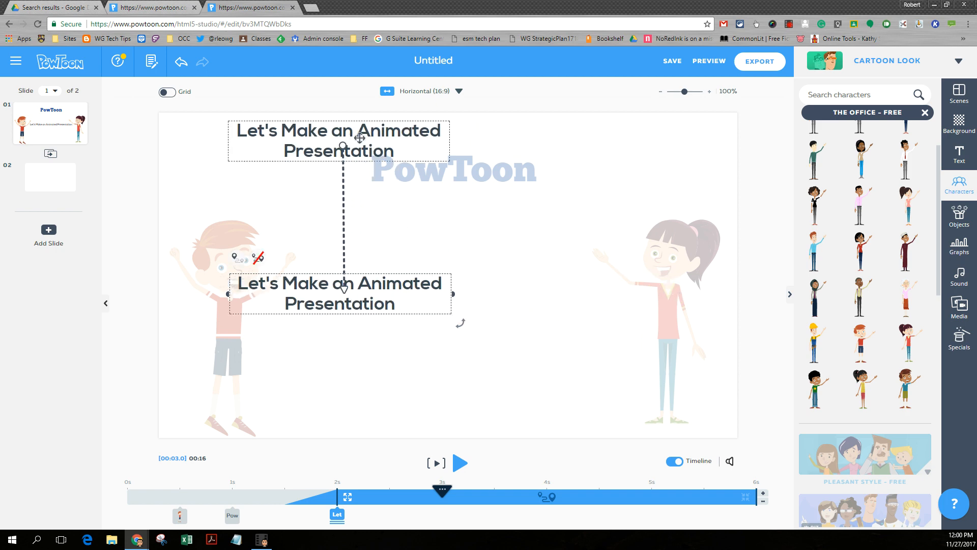
Centre the subtitle's motion path between the characters, starting above the PowToon title and ending below it
{"action": "left_click", "coordinate": [465, 136]}
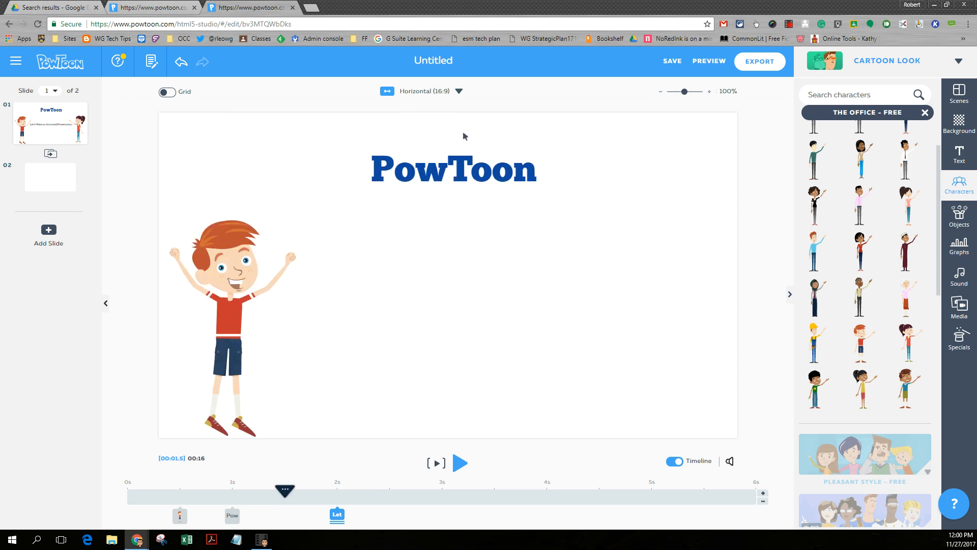
{"action": "left_click", "coordinate": [338, 515]}
{"action": "left_click_drag", "start_coordinate": [408, 133], "coordinate": [488, 126]}
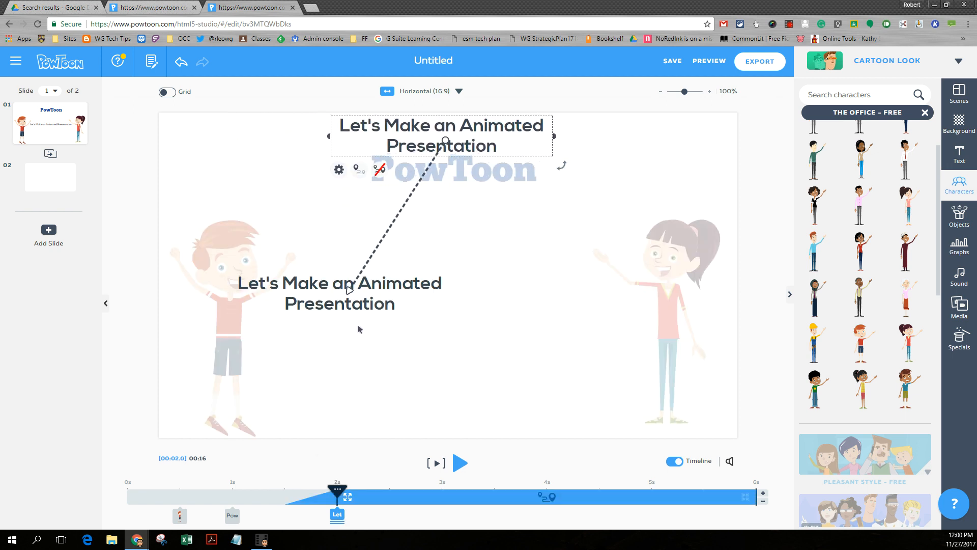
{"action": "left_click_drag", "start_coordinate": [357, 299], "coordinate": [459, 306]}
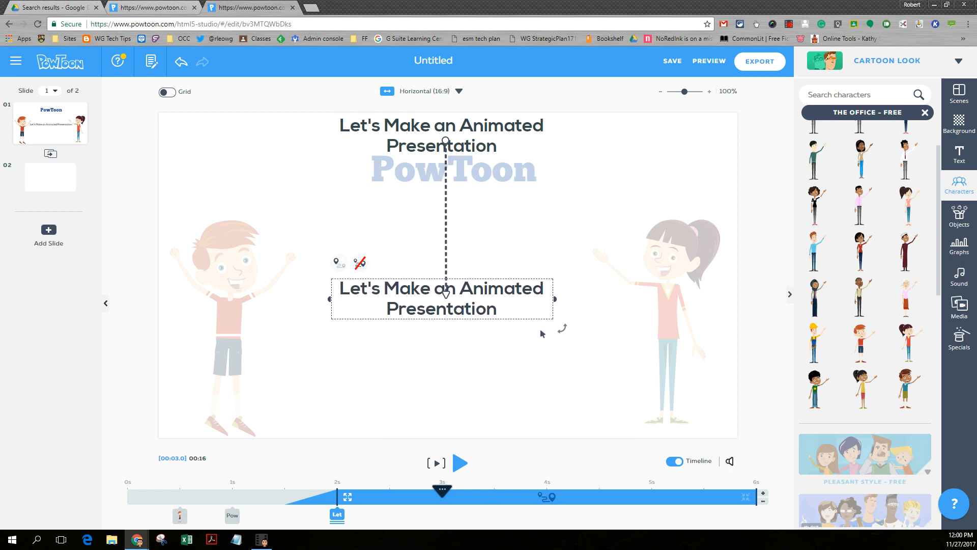
{"action": "left_click", "coordinate": [664, 314]}
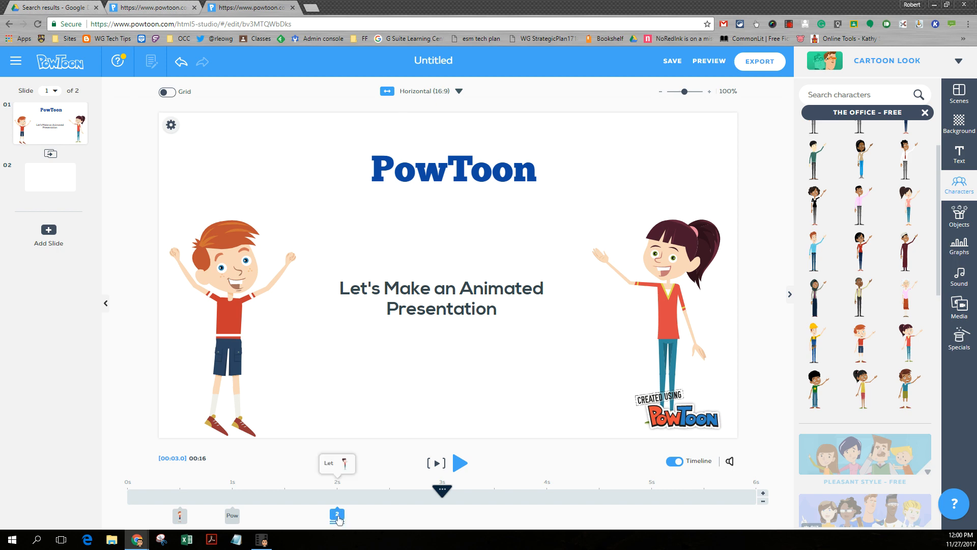
Pick the girl from the items stacked at 2 s, move her entrance to 0.5 s, and open her enter effects
{"action": "left_click", "coordinate": [345, 463]}
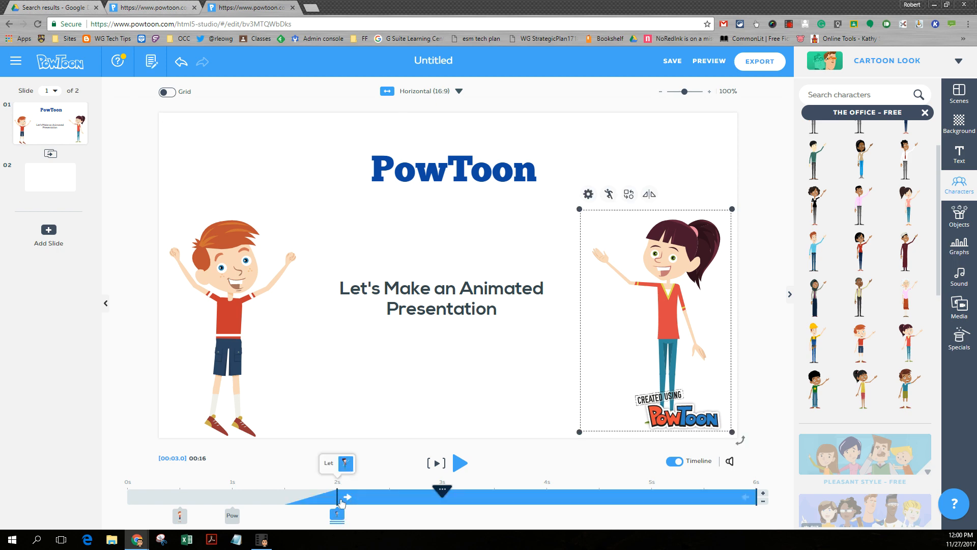
{"action": "left_click_drag", "start_coordinate": [297, 520], "coordinate": [198, 526]}
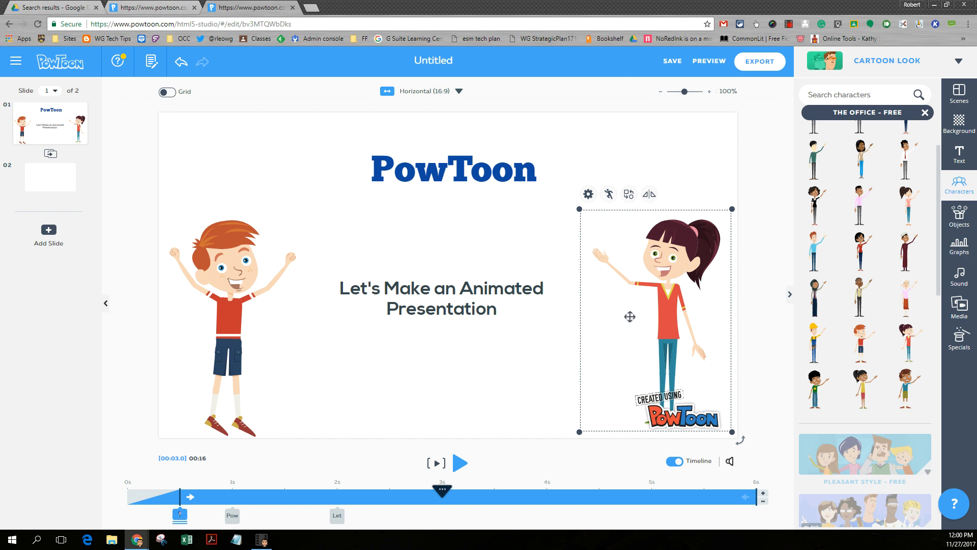
{"action": "left_click", "coordinate": [191, 496]}
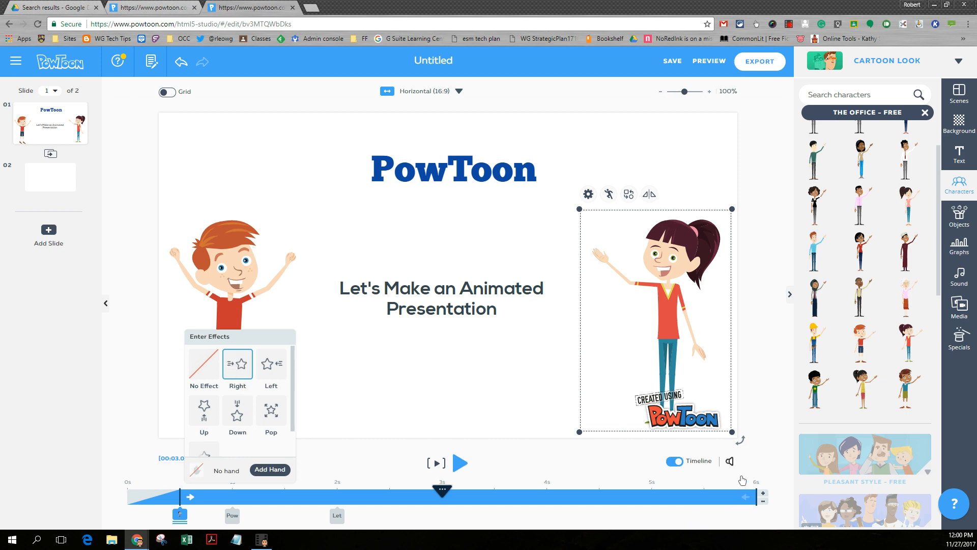
Make the girl leave the slide at 5.5 s with the Left exit effect
{"action": "left_click", "coordinate": [746, 495]}
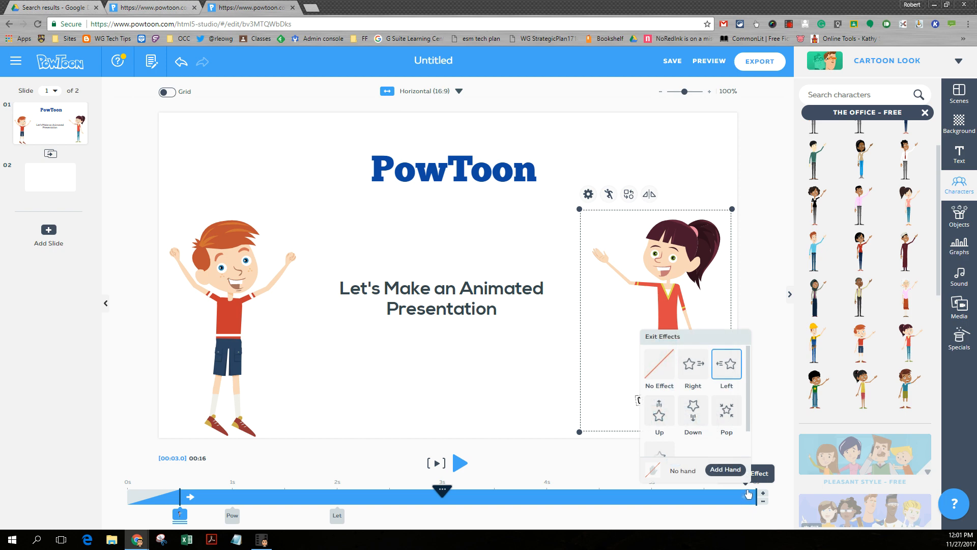
{"action": "left_click", "coordinate": [727, 367]}
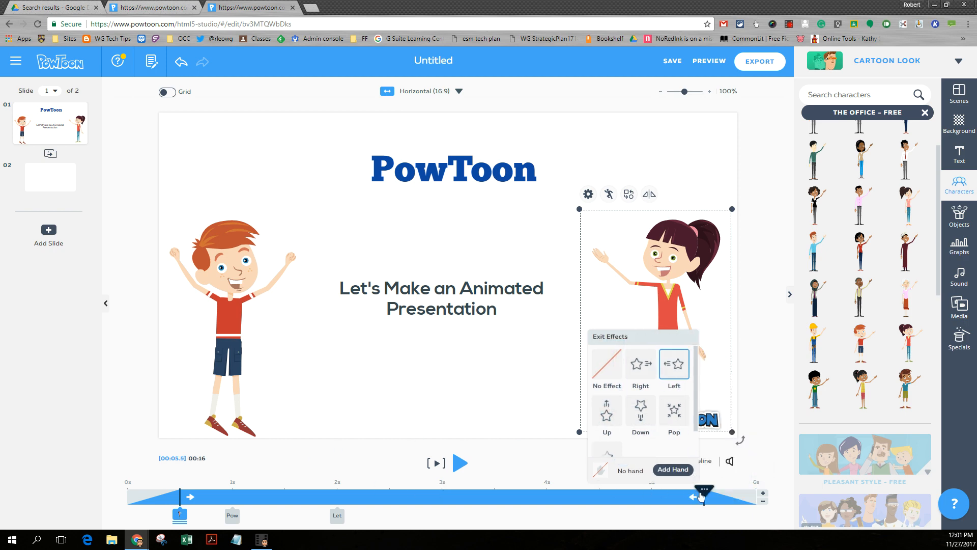
Play slide 1 from 0 s to check both characters' animations, and pause once playback reaches slide 2
{"action": "left_click_drag", "start_coordinate": [612, 497], "coordinate": [113, 505]}
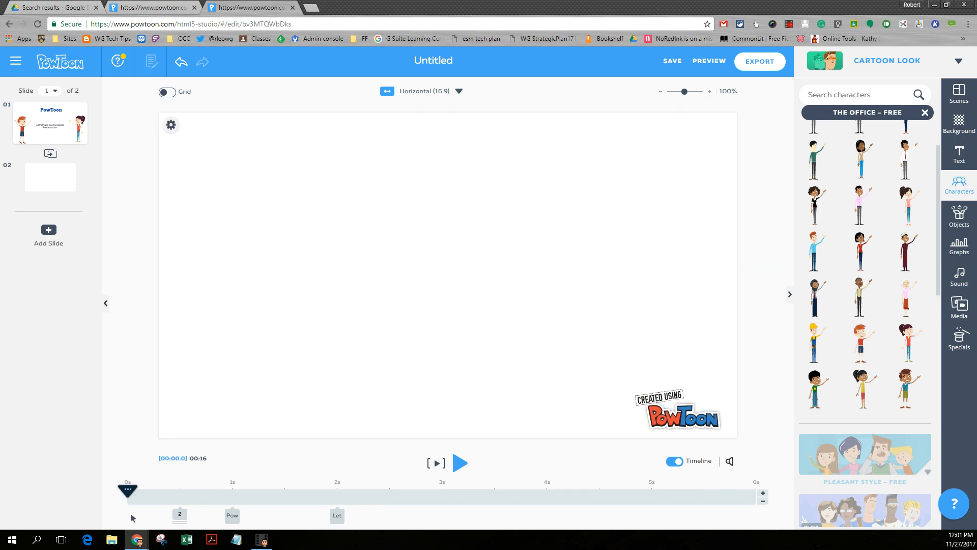
{"action": "left_click", "coordinate": [453, 462]}
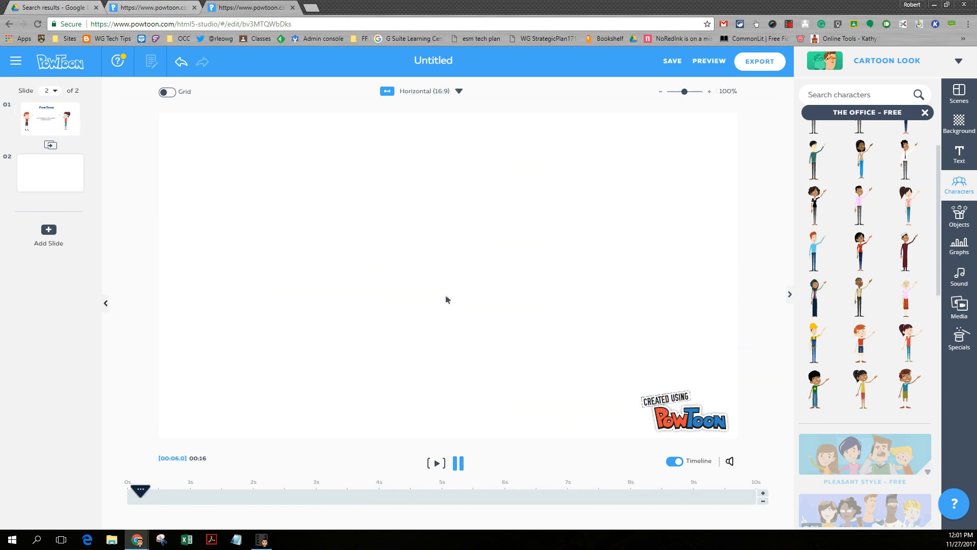
{"action": "left_click", "coordinate": [459, 465]}
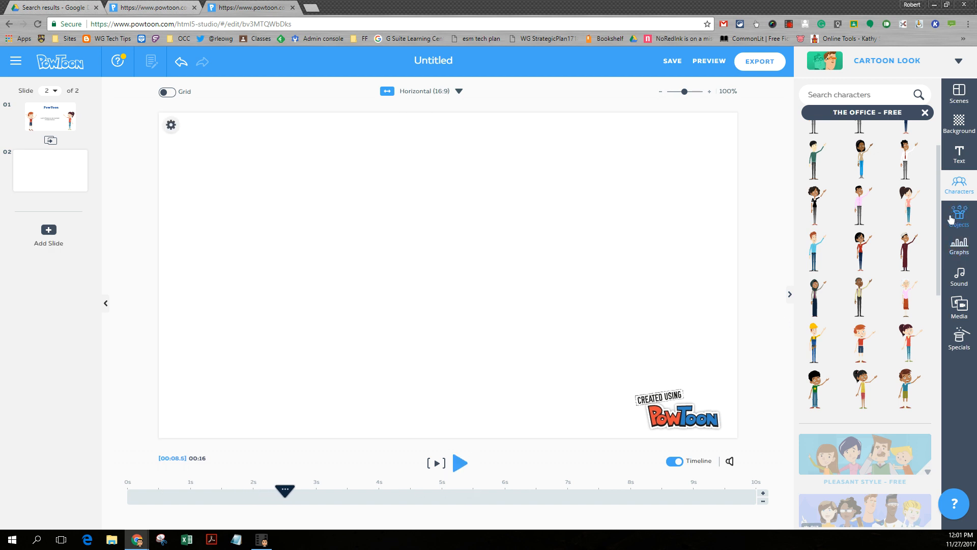